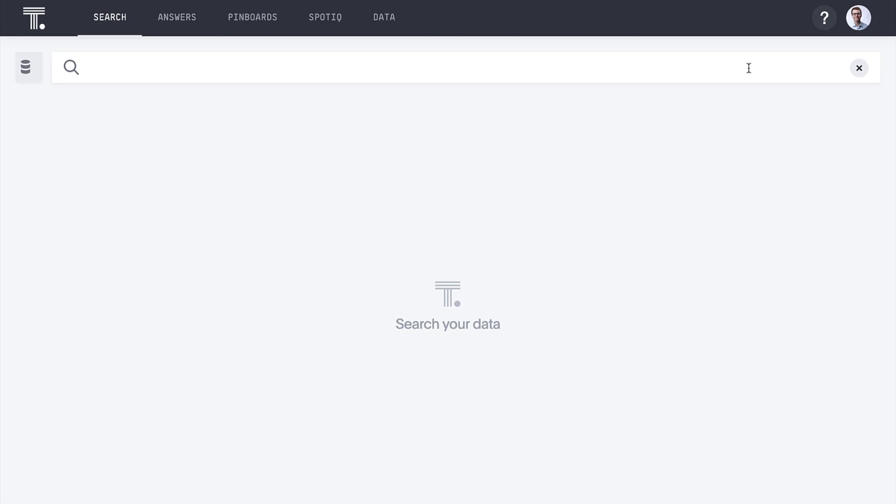
Search '# of customers by product' for a bar chart by account type, then open Savings bar actions.
click(749, 67)
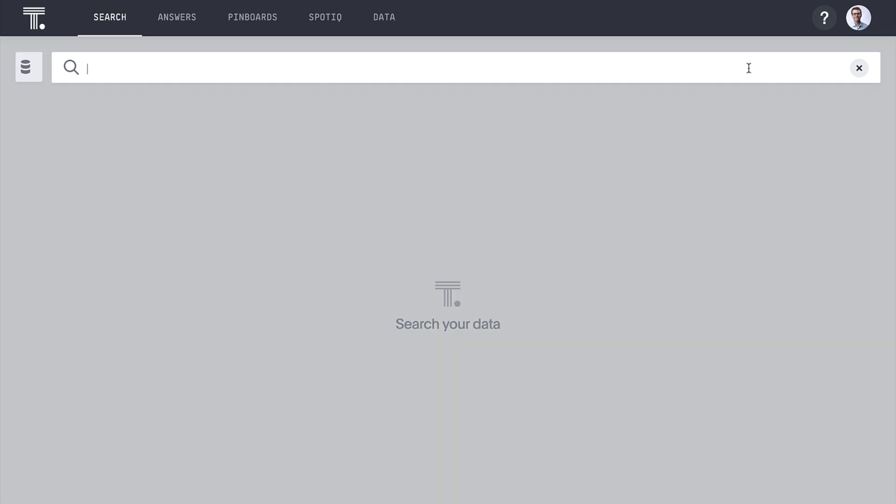
text(# of customers)
key(Return)
text(by)
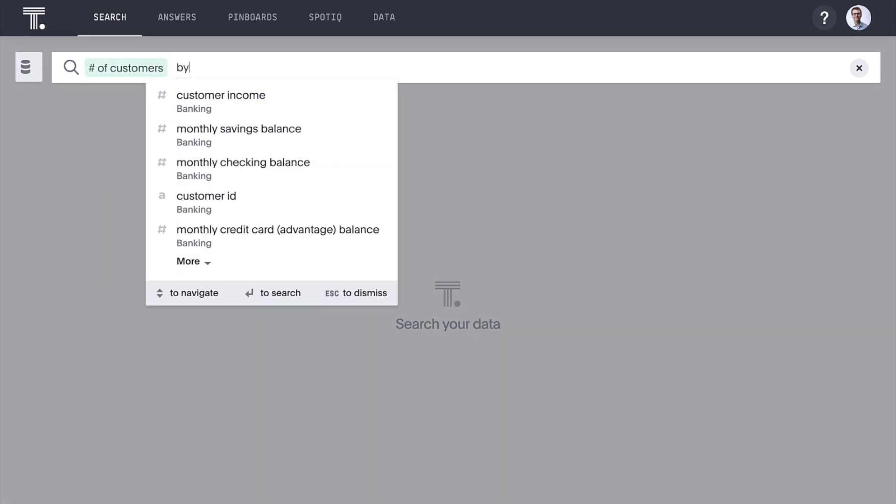
text( product)
key(Return)
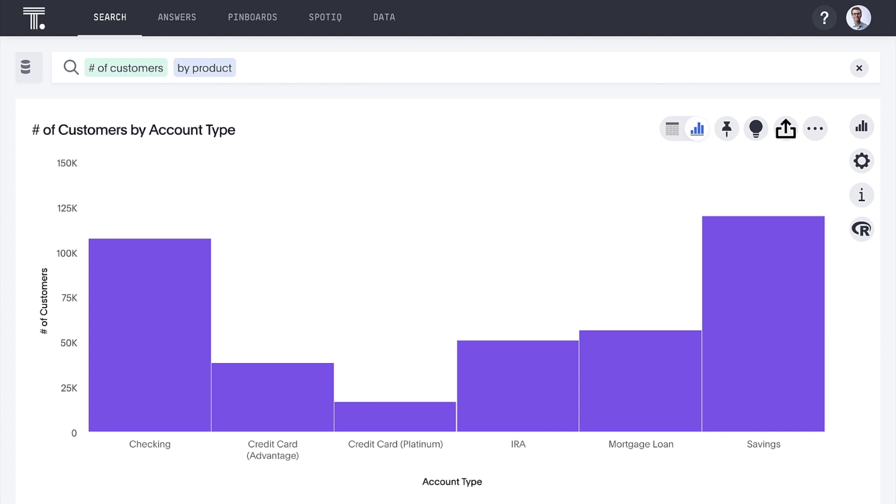
right_click(757, 232)
Drill Savings down by checking account status, then checking holders by Customer ID, shown as a table.
click(733, 287)
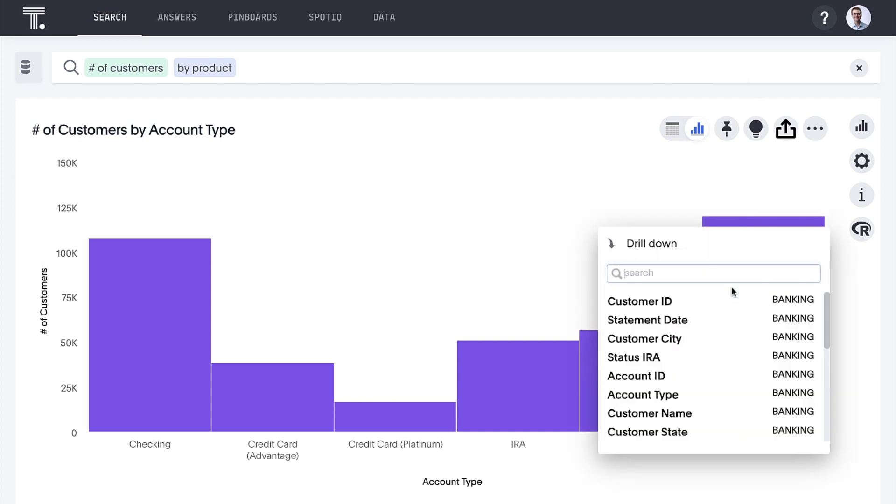
text(status)
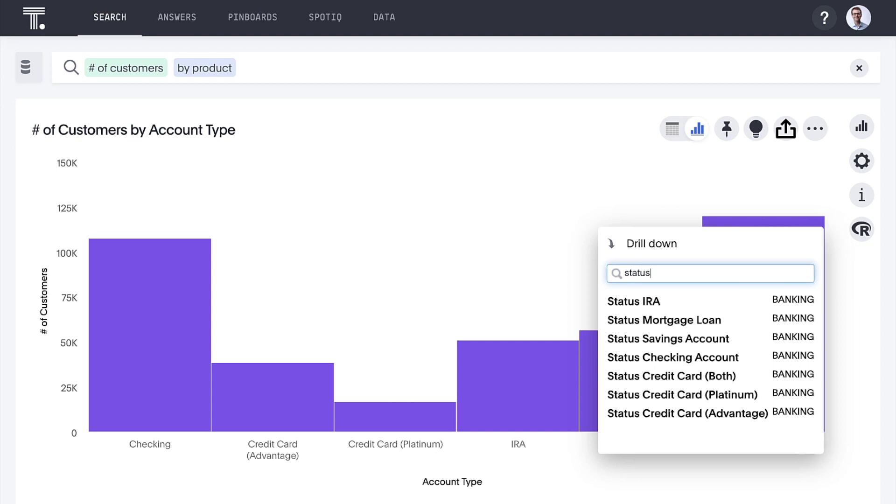
click(726, 359)
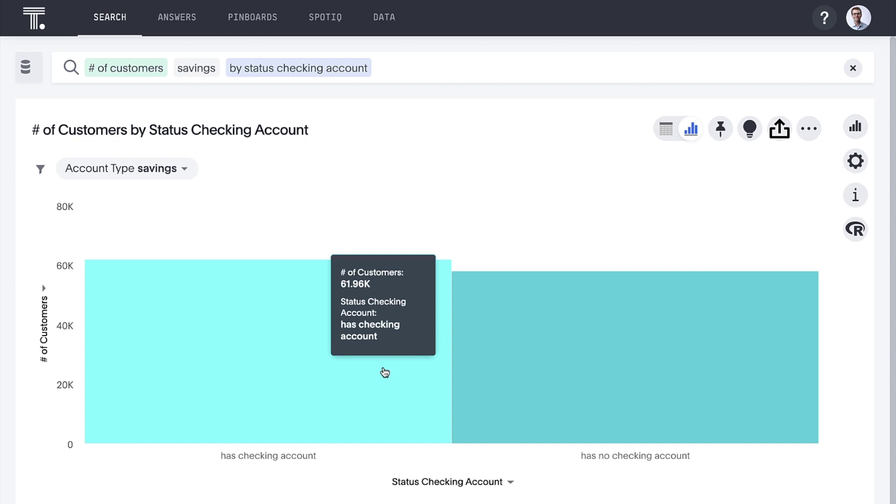
right_click(384, 372)
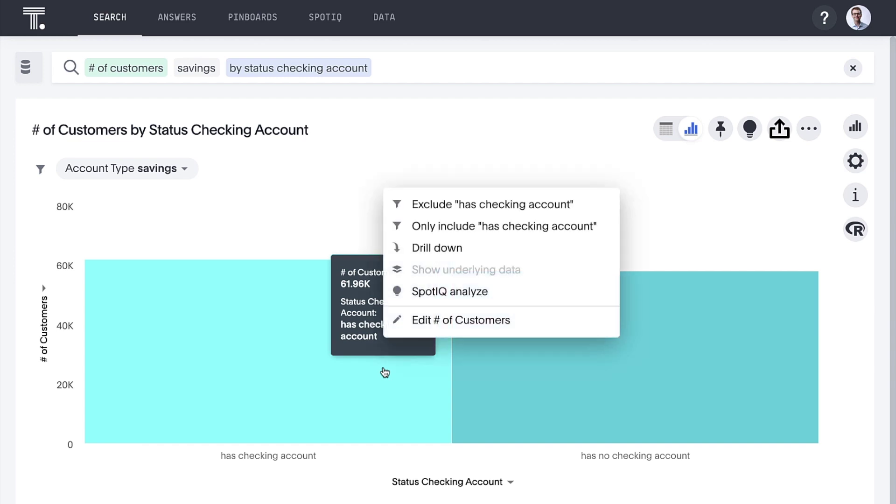
click(411, 247)
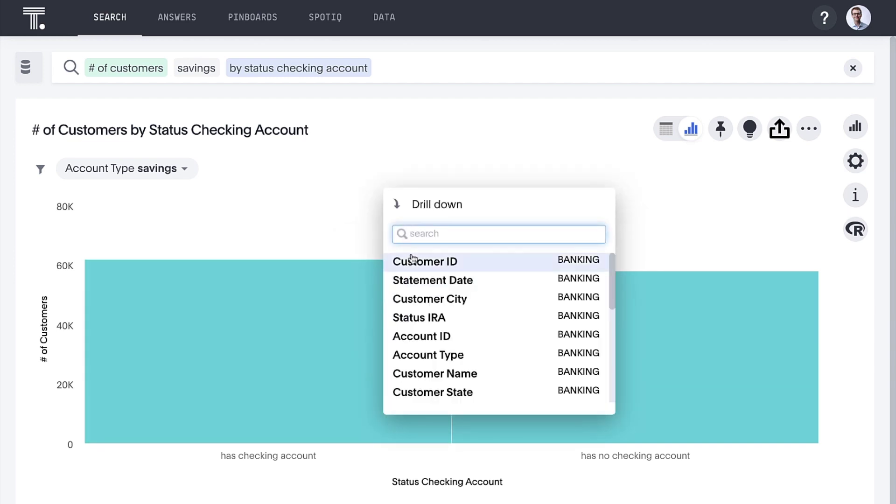
click(410, 258)
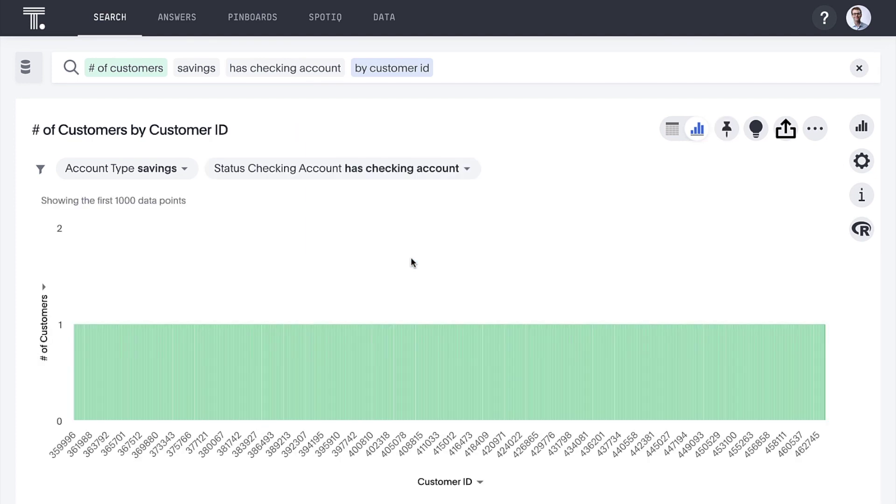
click(672, 132)
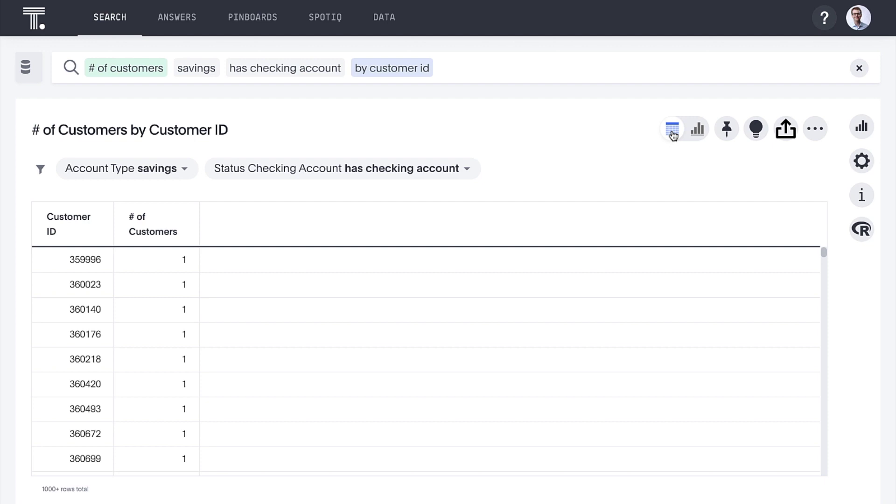
Add 'has no mortgage loan' and 'savings delta one year (%) > .15' filters.
click(626, 68)
text(ha)
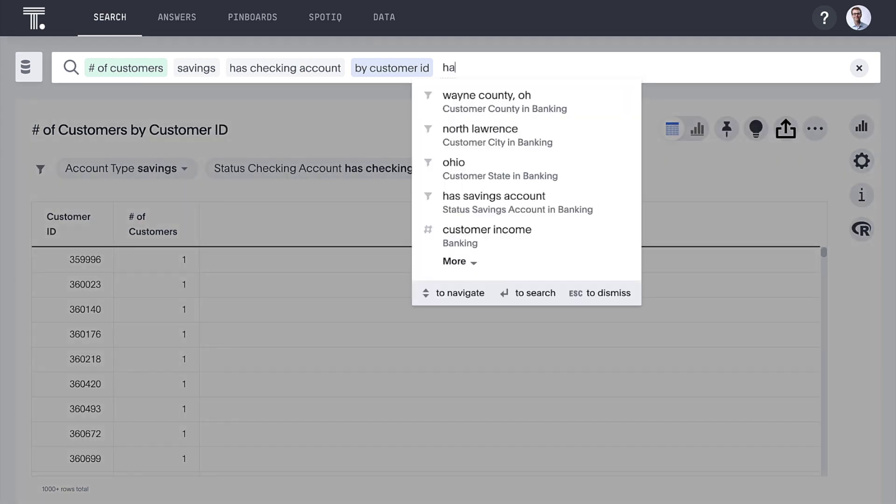
text(s no mortgage loan)
key(Return)
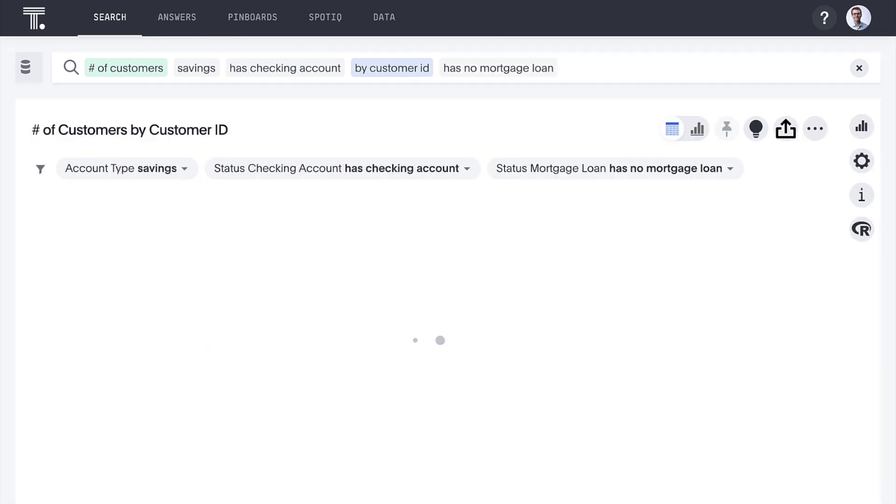
click(628, 68)
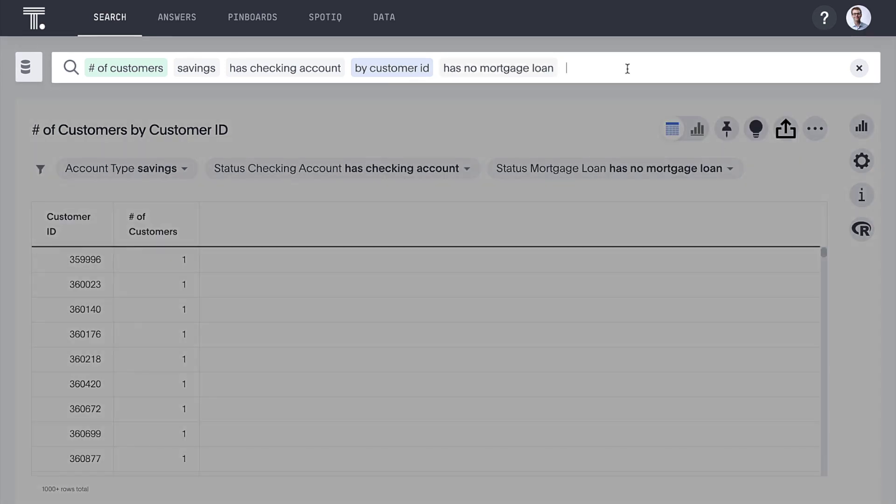
text(savings delta)
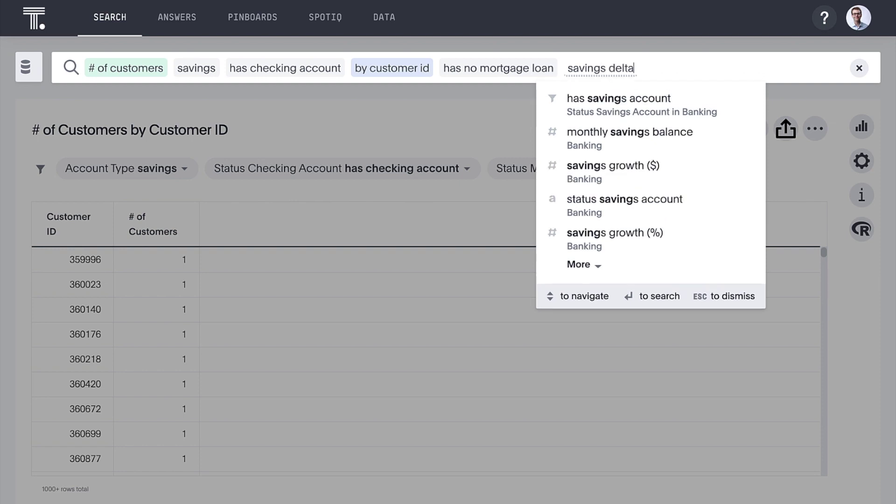
key(Down)
key(Down)
key(Return)
text(>.15)
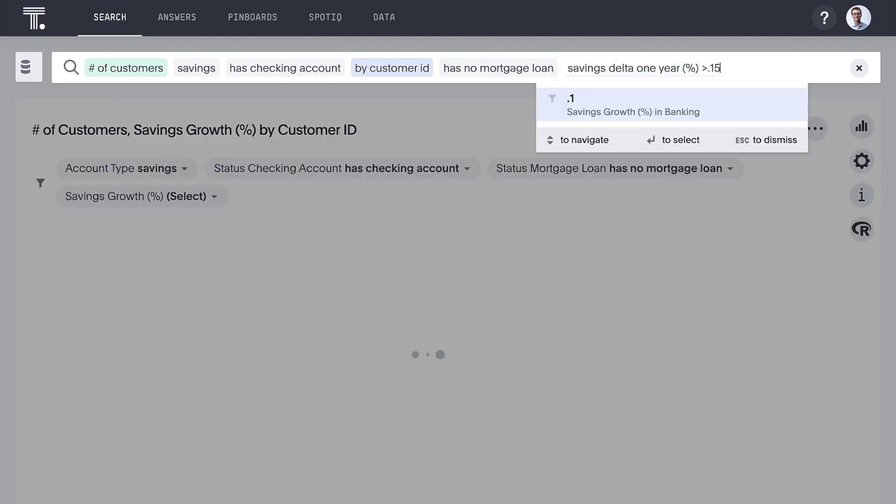
key(Return)
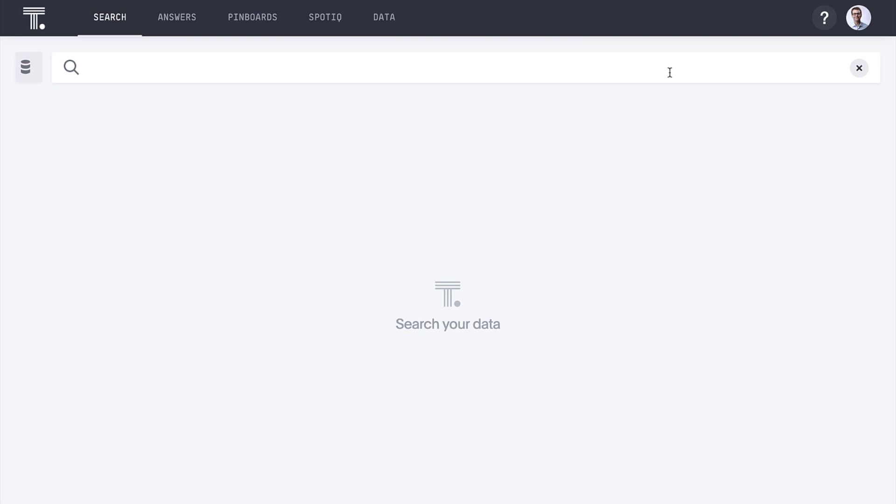
Filter to ages 25-34 with no IRA, income over 50000 and credit score of at least 700.
click(670, 73)
text(cu)
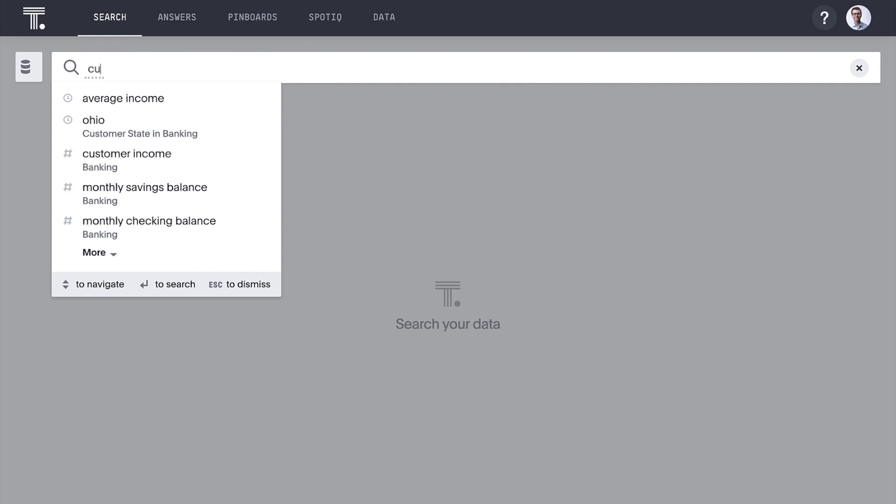
text(stomer id cust)
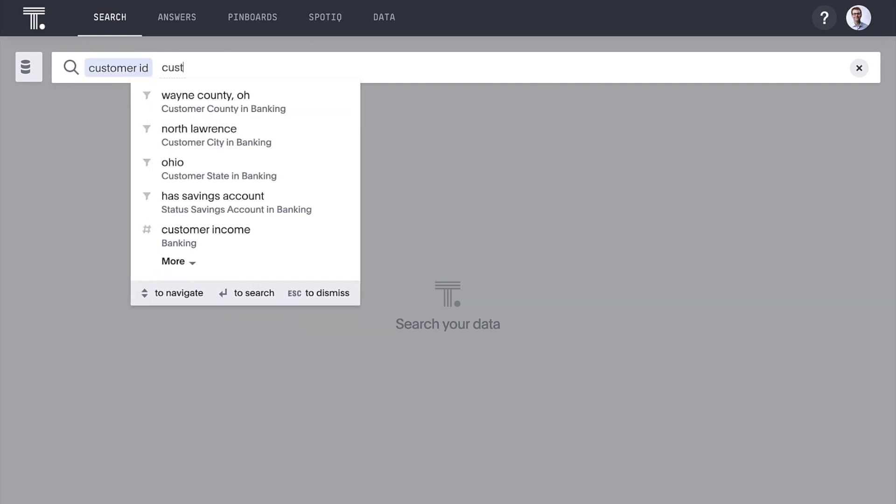
text(omer name has )
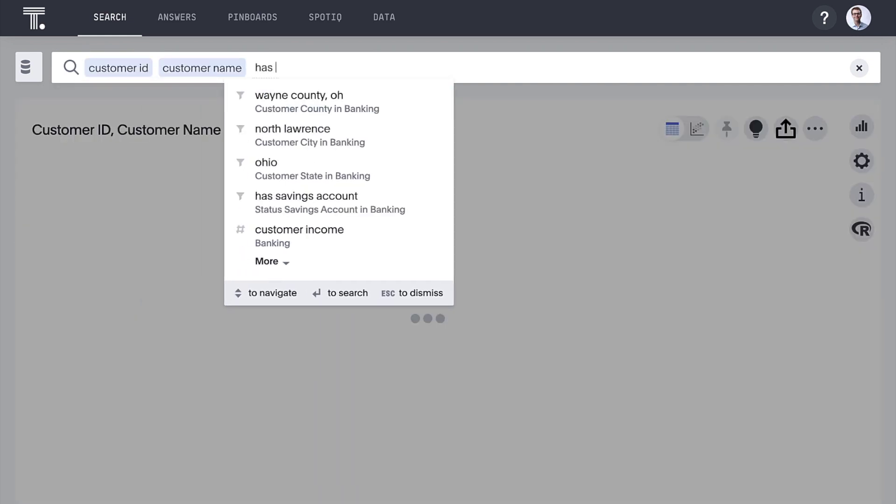
text(no ira )
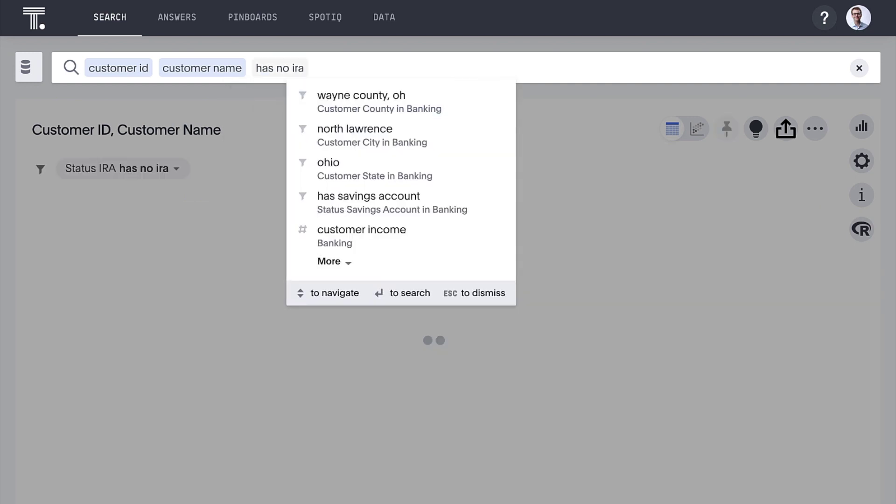
text(b)25-)
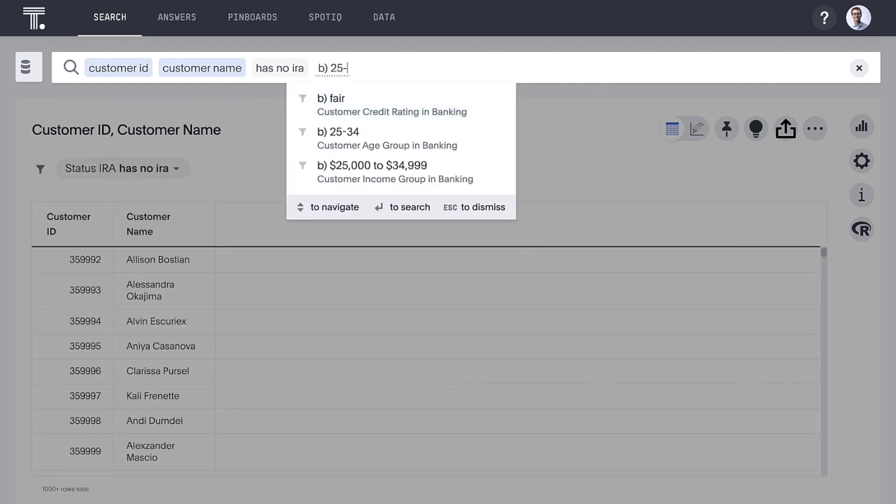
text(34 )
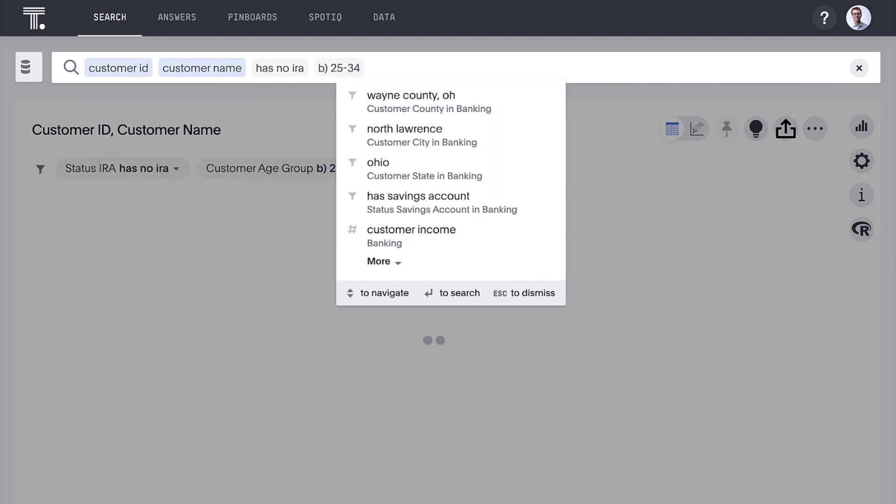
text(customer incom)
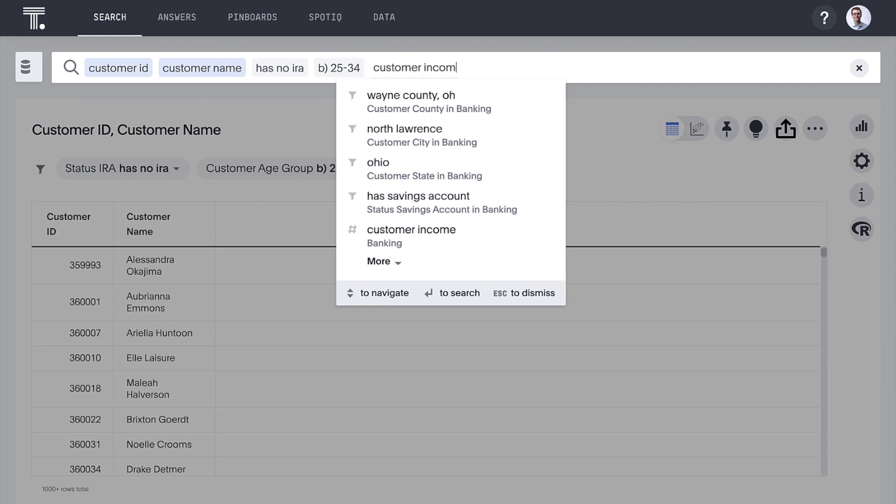
text(e >)
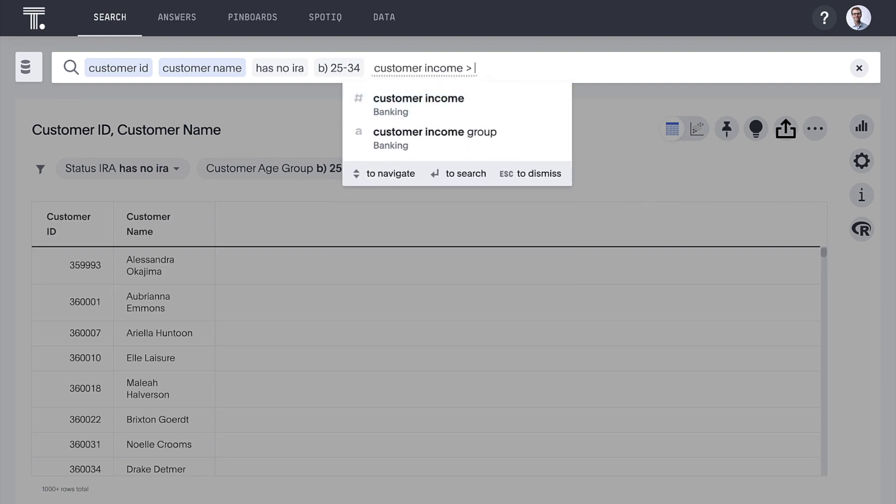
text( 50000)
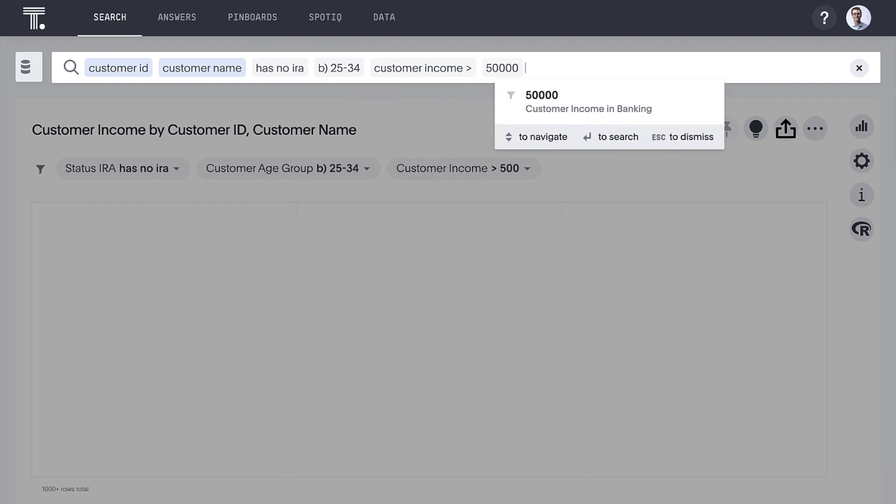
key(Return)
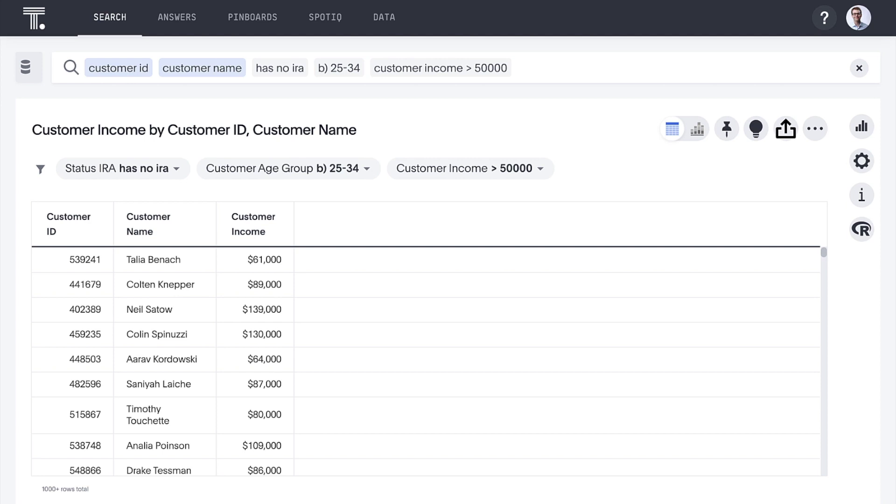
click(670, 73)
text(credi)
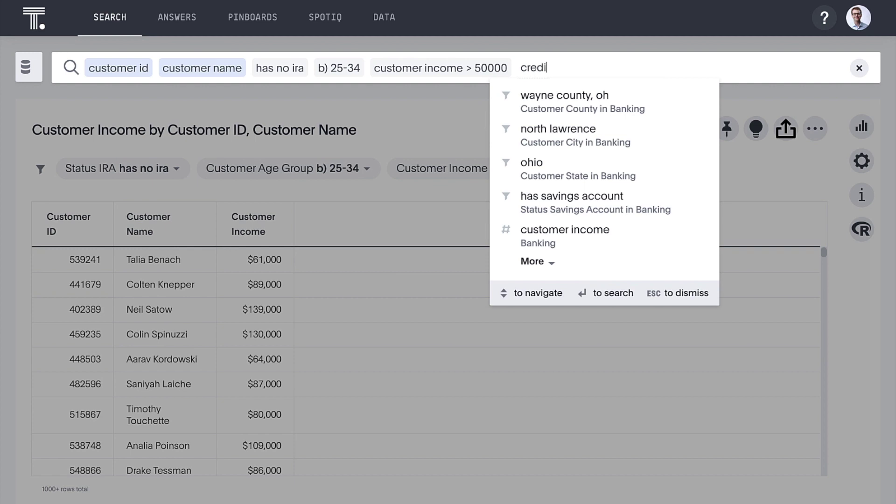
text(t score >=)
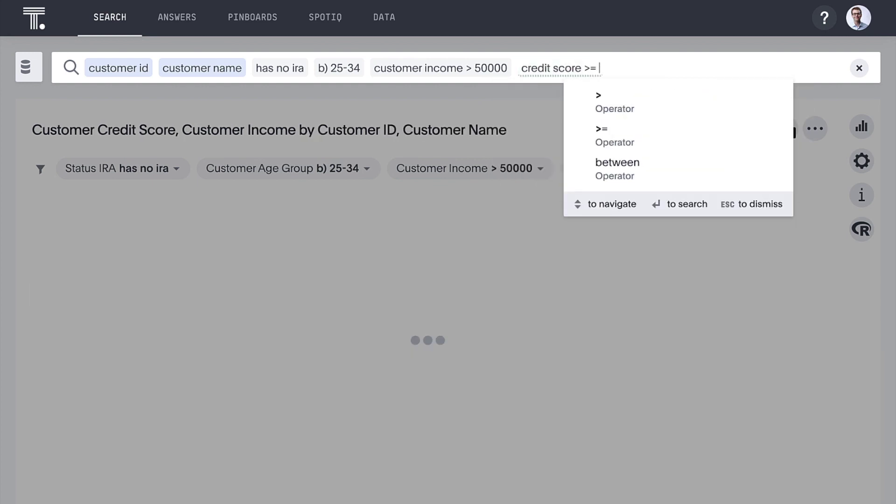
text( 700)
key(Return)
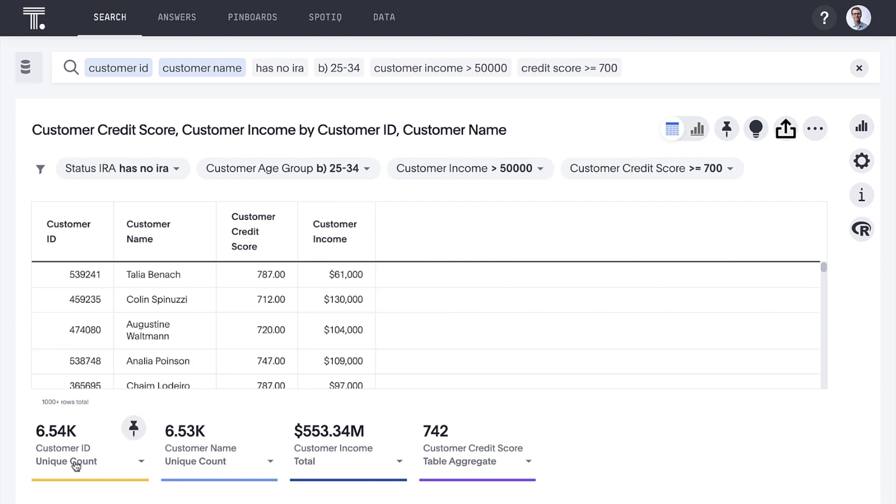
click(819, 134)
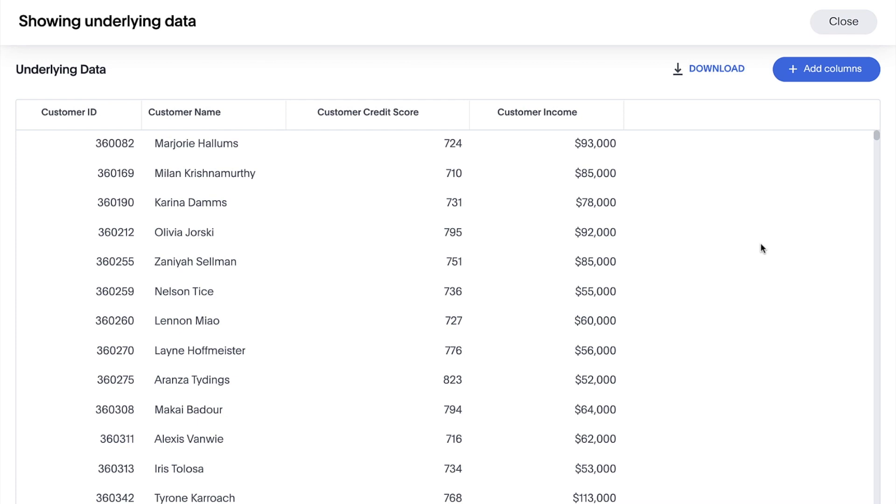
Add Current Checking Balance and Current Savings Balance columns to the underlying data.
click(816, 69)
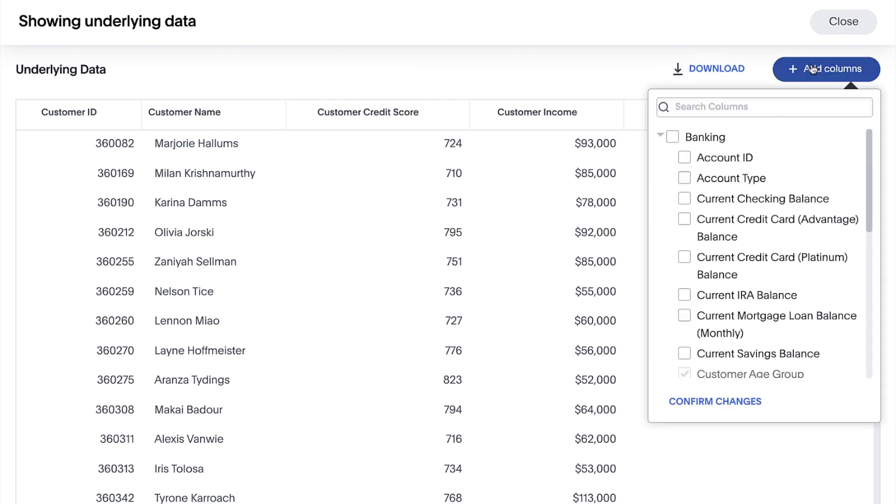
click(807, 106)
text(curre)
click(685, 158)
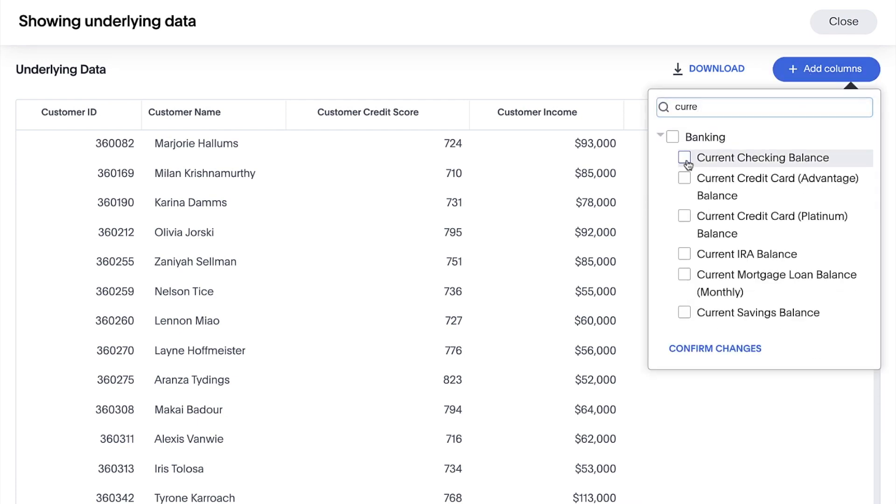
click(684, 312)
click(683, 352)
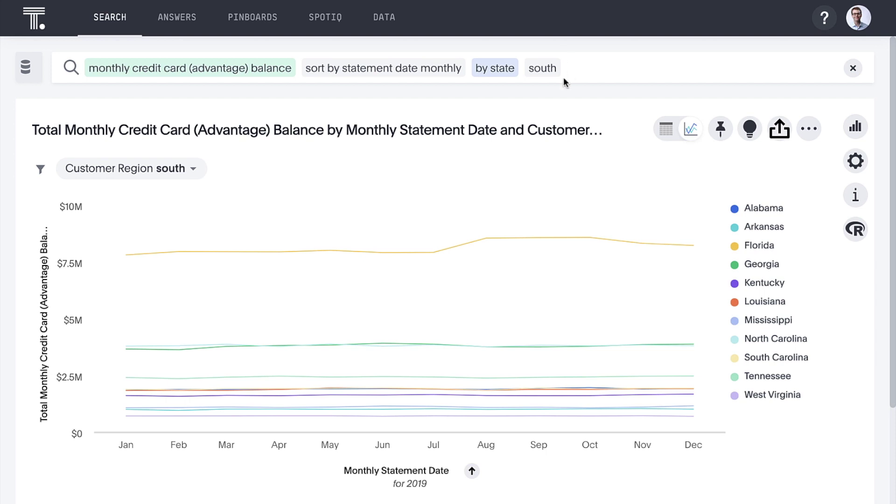
mouse_move(434, 253)
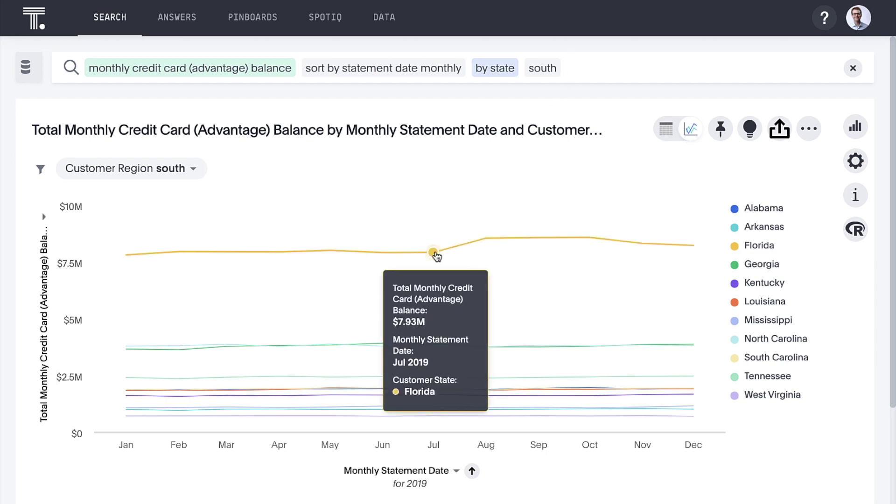
Select Florida's July 2019 point, showing a $7.93M Advantage balance.
click(434, 254)
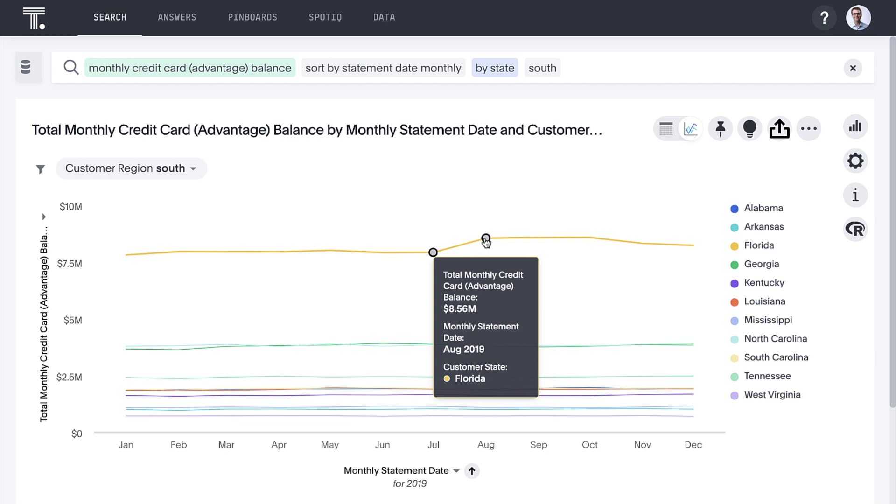
Run SpotIQ analyze on Florida's August 2019 data point.
right_click(486, 241)
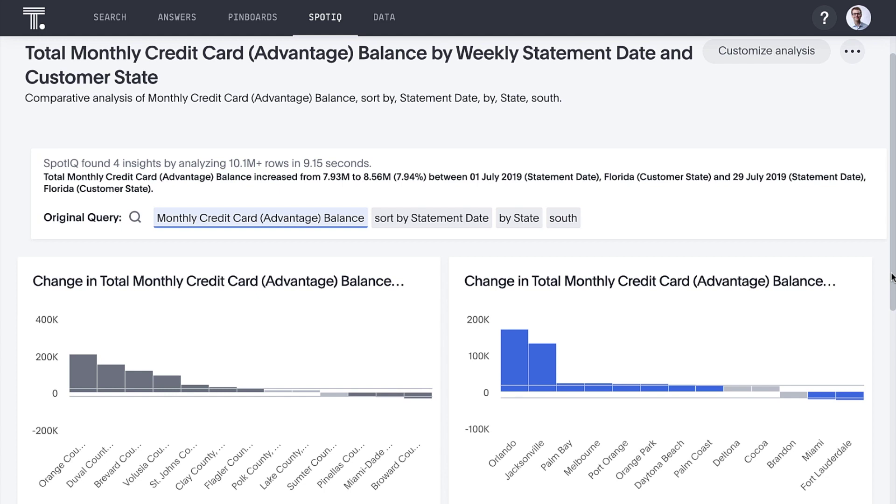
mouse_move(514, 350)
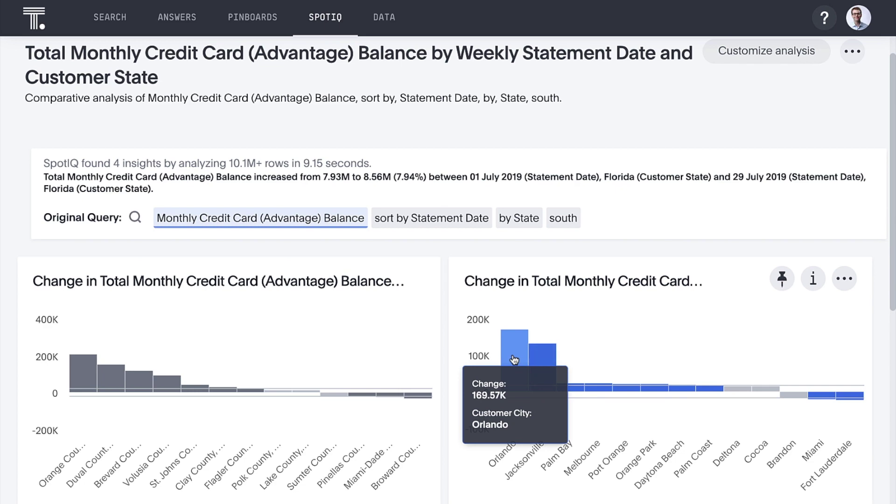
scroll(535, 361, down, 1)
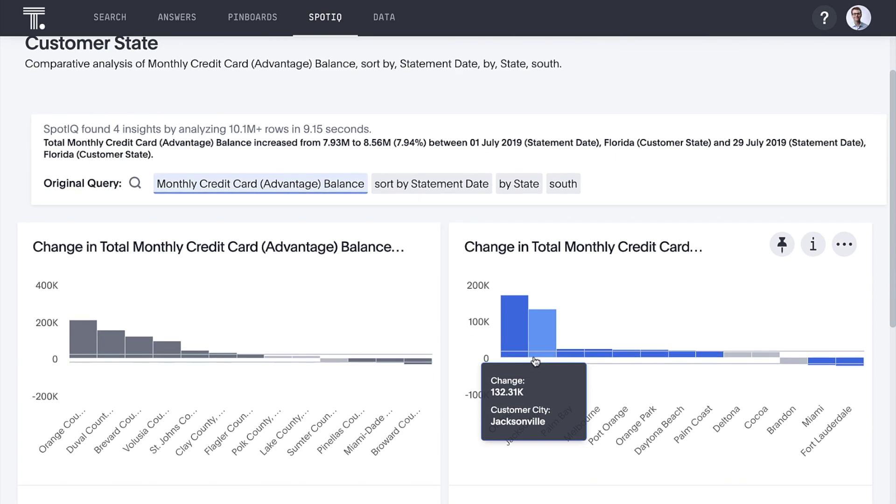
scroll(536, 361, down, 2)
scroll(535, 362, down, 3)
scroll(535, 362, down, 2)
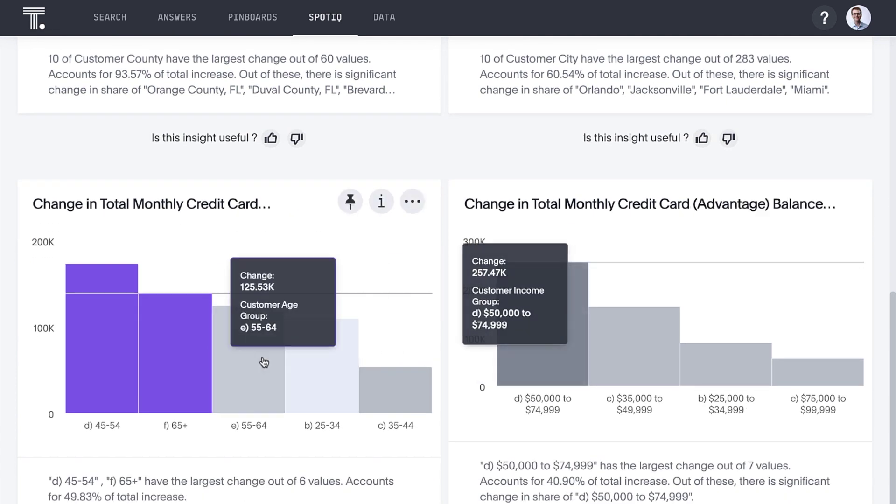